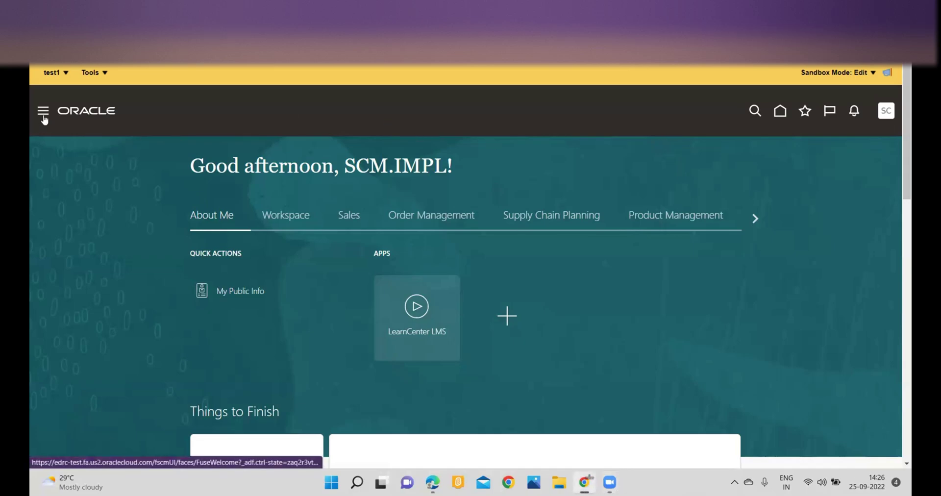
Step: Go to the Scheduled Processes page and start scheduling a new process
{"action": "scroll", "coordinate": [96, 342], "scroll_direction": "down", "scroll_amount": 4}
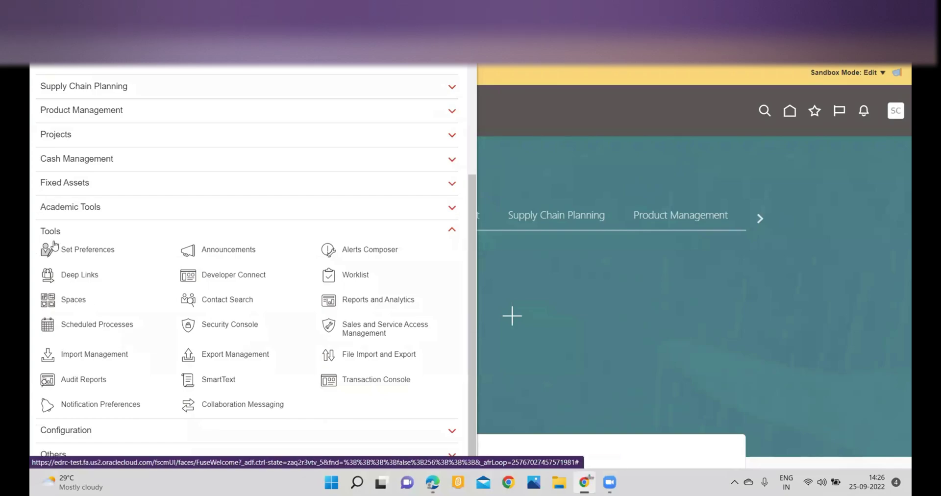
{"action": "left_click", "coordinate": [101, 323]}
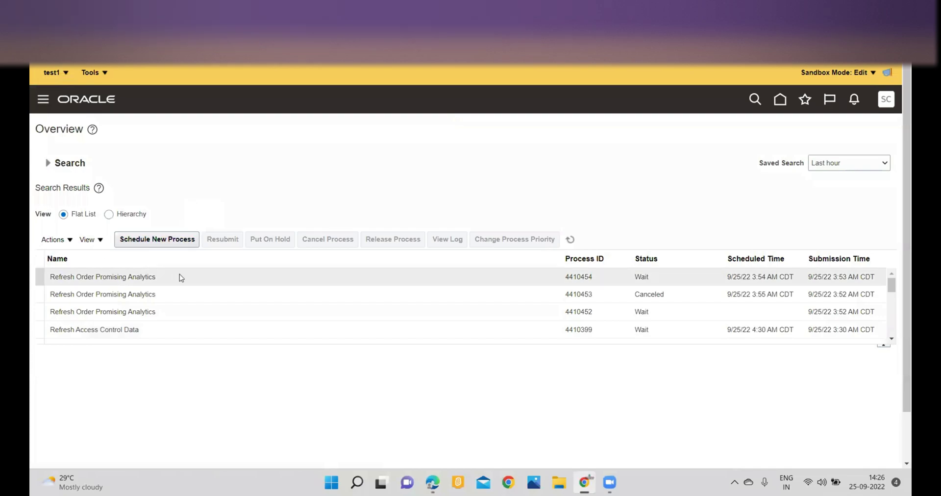
{"action": "left_click", "coordinate": [150, 238]}
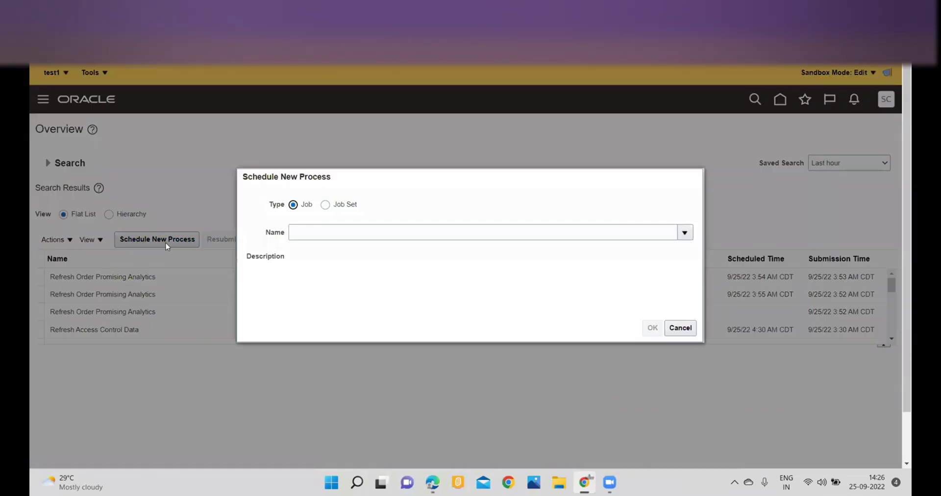
Step: Search job names with 'Ref%Order%', pick Refresh and Start the Order Promising Server, and confirm it
{"action": "left_click", "coordinate": [296, 233]}
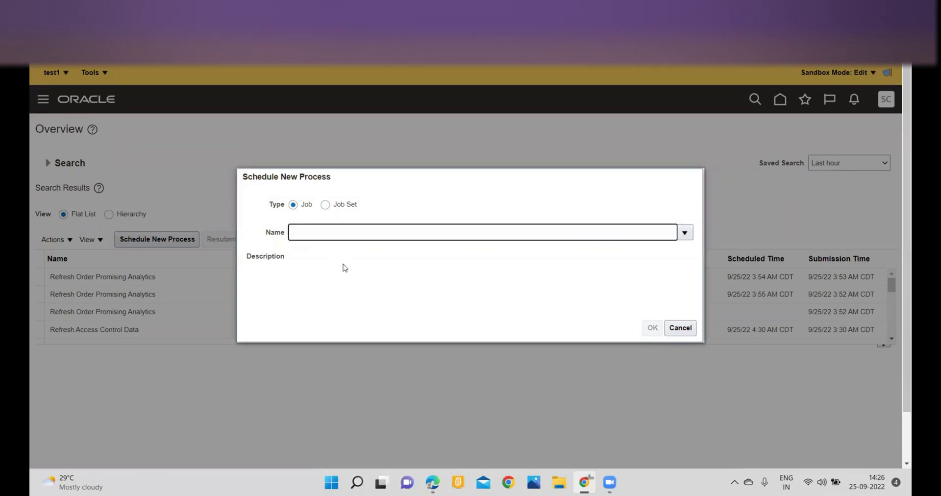
{"action": "type", "text": "Ref%Order%"}
{"action": "left_click", "coordinate": [339, 303]}
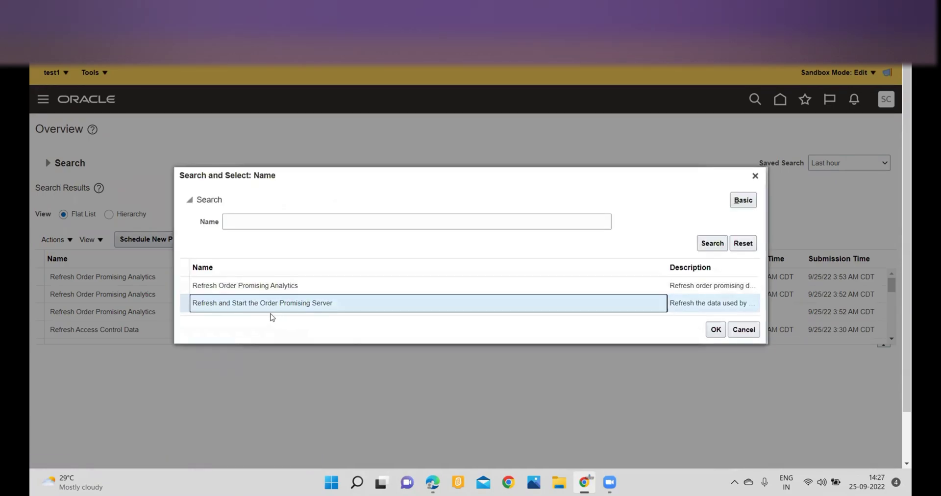
{"action": "left_click", "coordinate": [716, 331]}
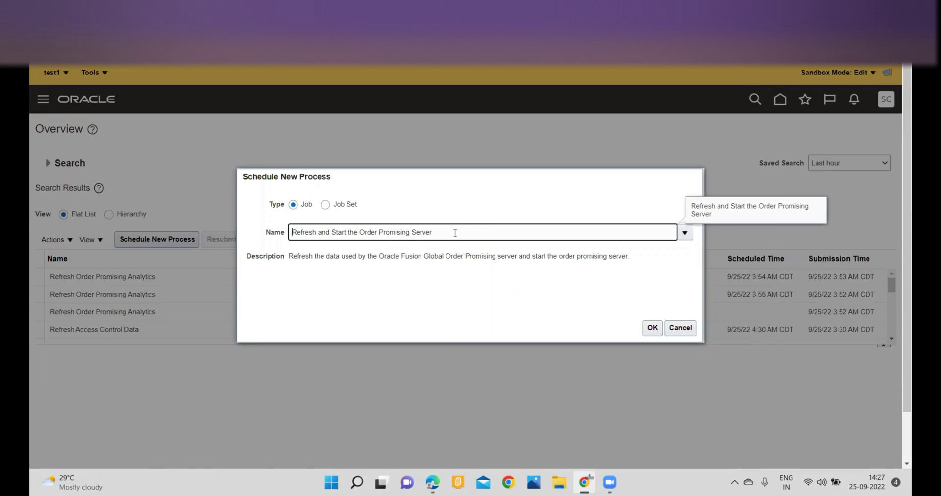
{"action": "left_click", "coordinate": [642, 327]}
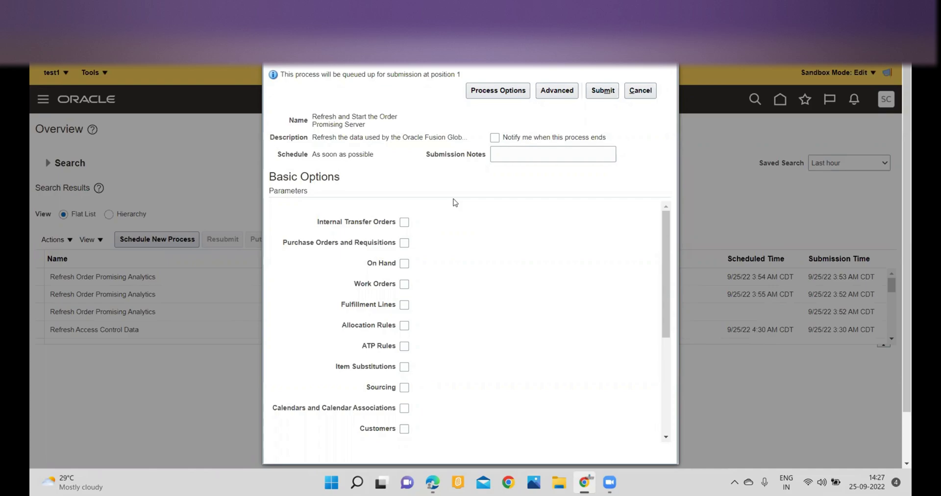
Step: Check On Hand and schedule the job with an Hourly/Minute frequency
{"action": "left_click", "coordinate": [404, 263]}
{"action": "left_click", "coordinate": [554, 93]}
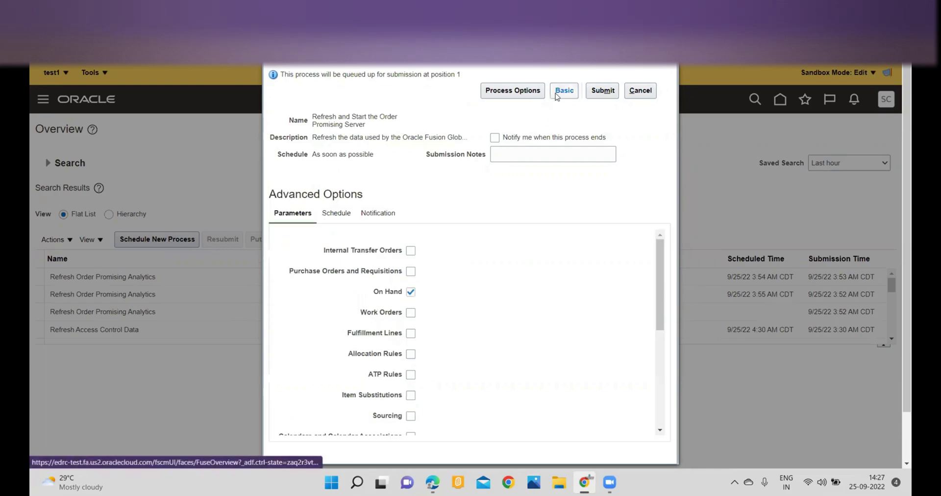
{"action": "left_click", "coordinate": [344, 216]}
{"action": "left_click", "coordinate": [297, 261]}
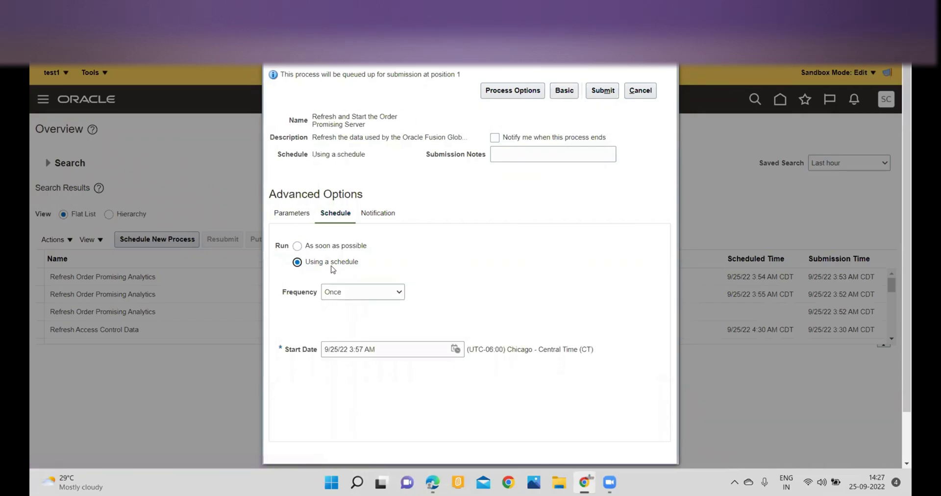
{"action": "left_click", "coordinate": [398, 292]}
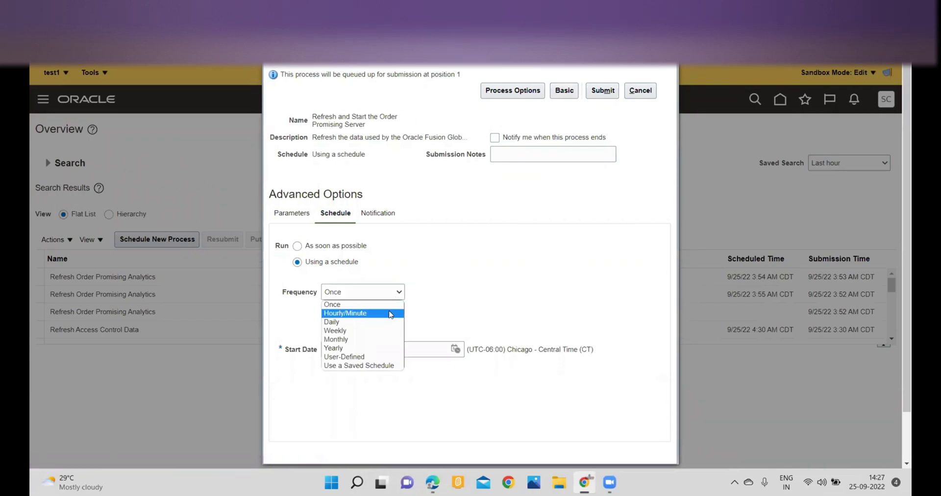
{"action": "left_click", "coordinate": [390, 313]}
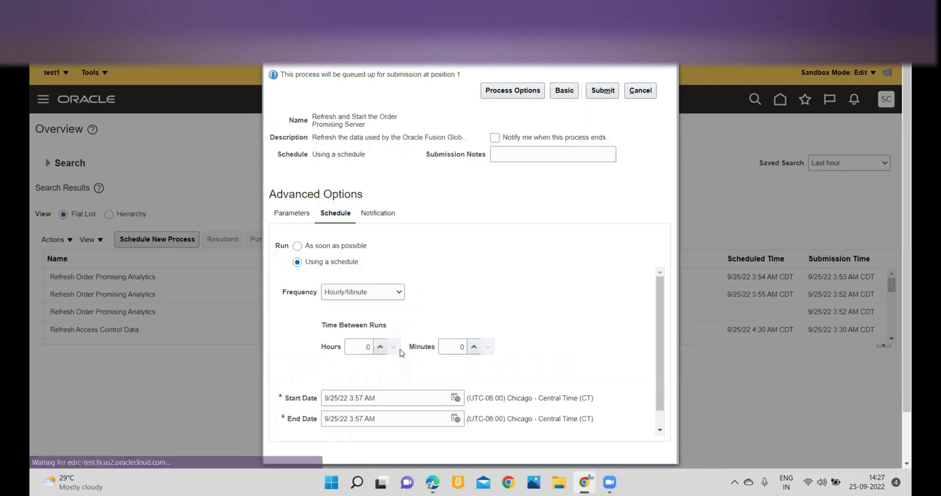
Step: Set the interval to 3 minutes and the end date to 9/30/23, then submit
{"action": "left_click", "coordinate": [474, 347]}
{"action": "left_click", "coordinate": [474, 347]}
{"action": "left_click", "coordinate": [474, 347]}
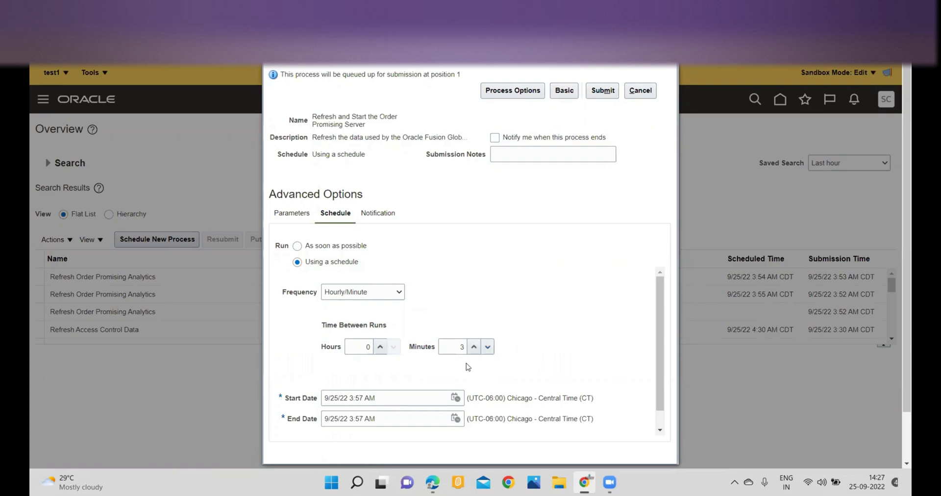
{"action": "left_click", "coordinate": [455, 418]}
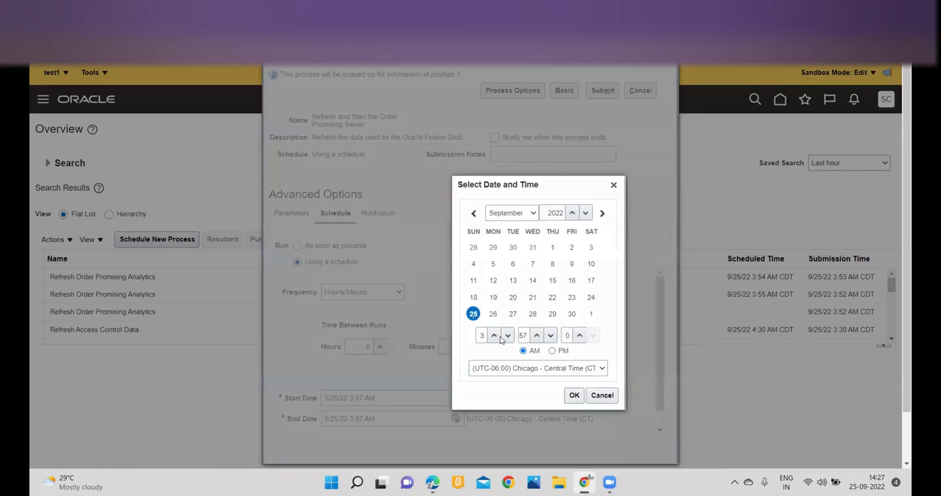
{"action": "left_click", "coordinate": [571, 212]}
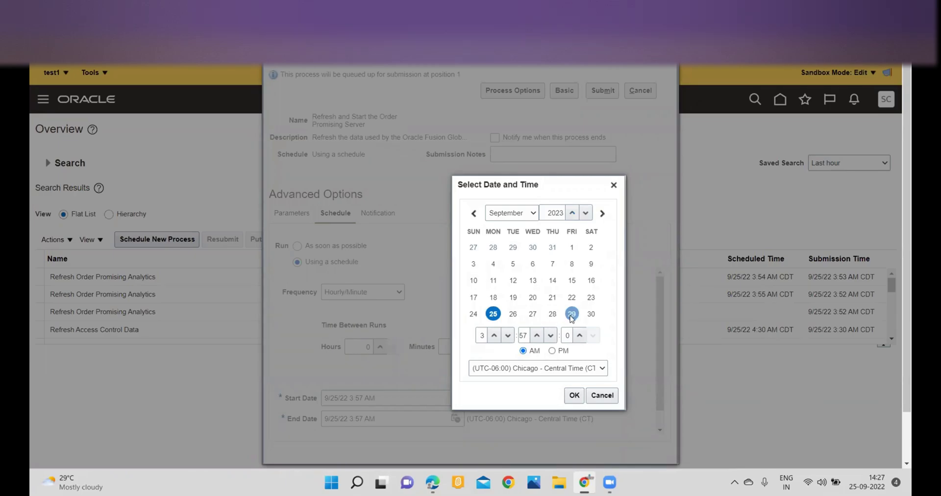
{"action": "left_click", "coordinate": [590, 315]}
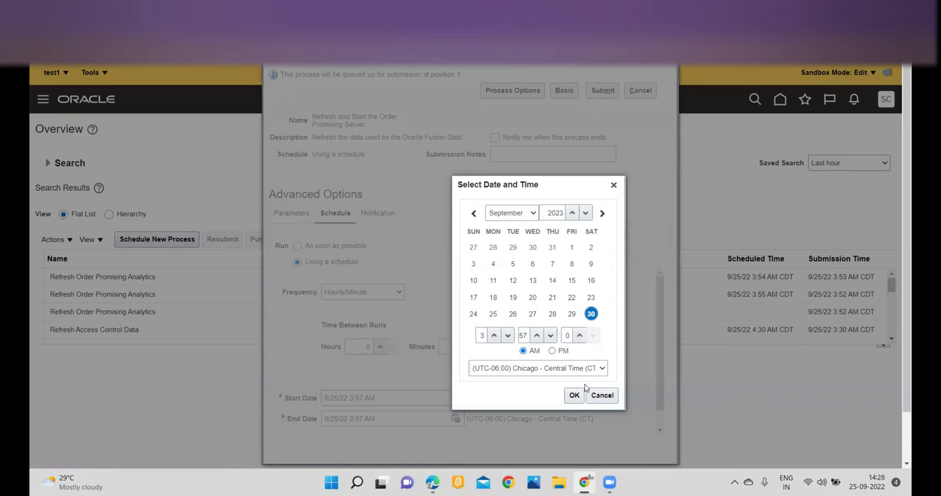
{"action": "left_click", "coordinate": [573, 395]}
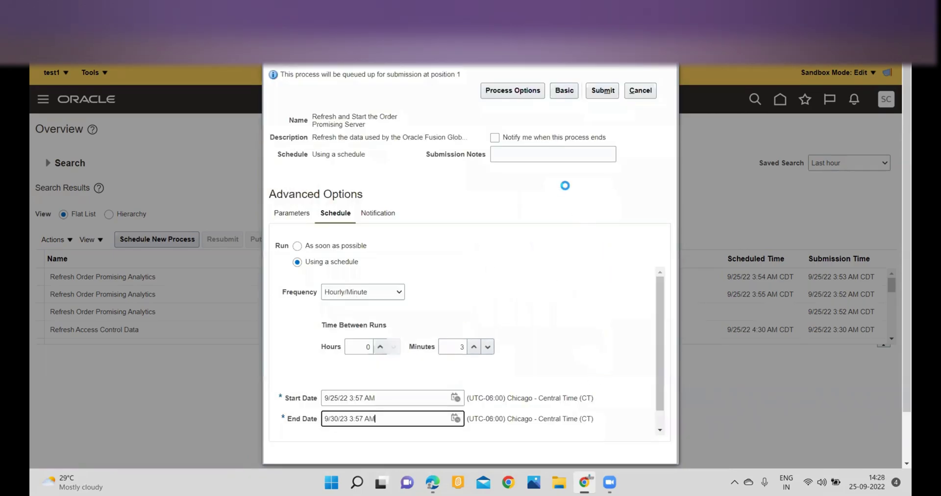
{"action": "left_click", "coordinate": [603, 90]}
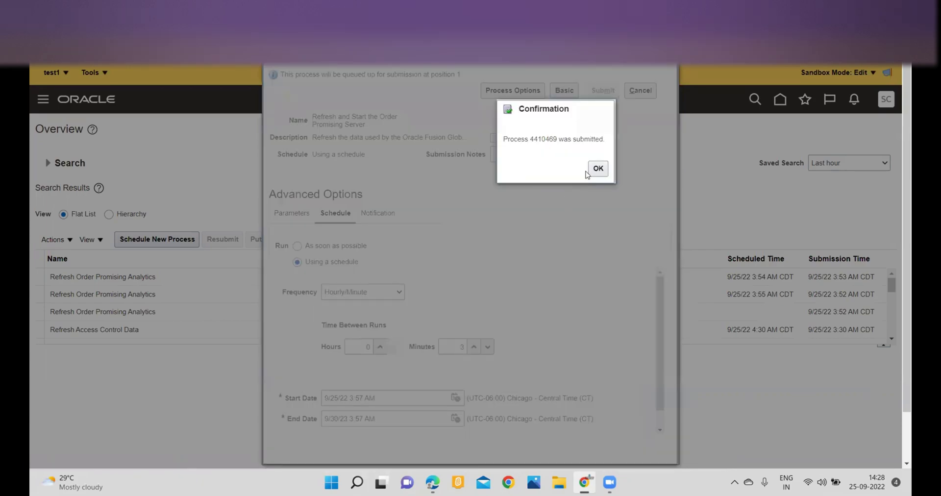
Step: Dismiss the confirmation, refresh the process list, and view details of process 4410470
{"action": "left_click", "coordinate": [597, 168]}
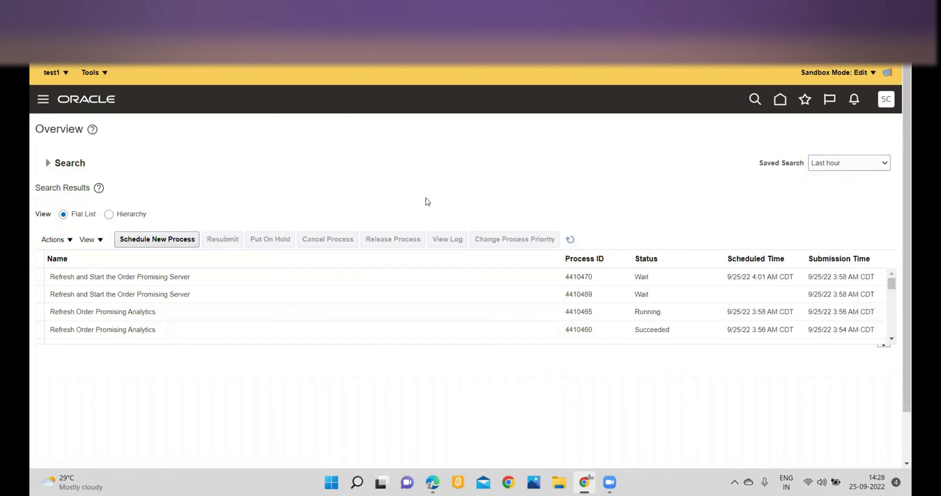
{"action": "left_click", "coordinate": [570, 239]}
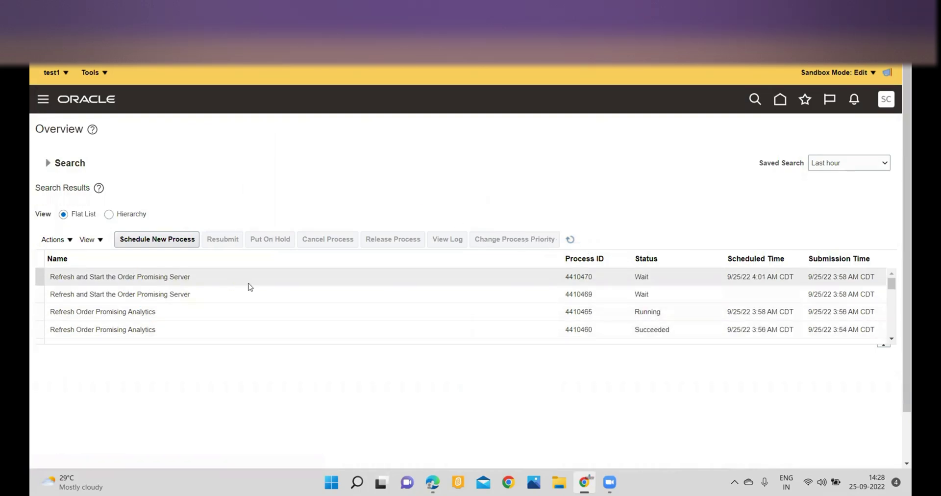
{"action": "left_click", "coordinate": [593, 280]}
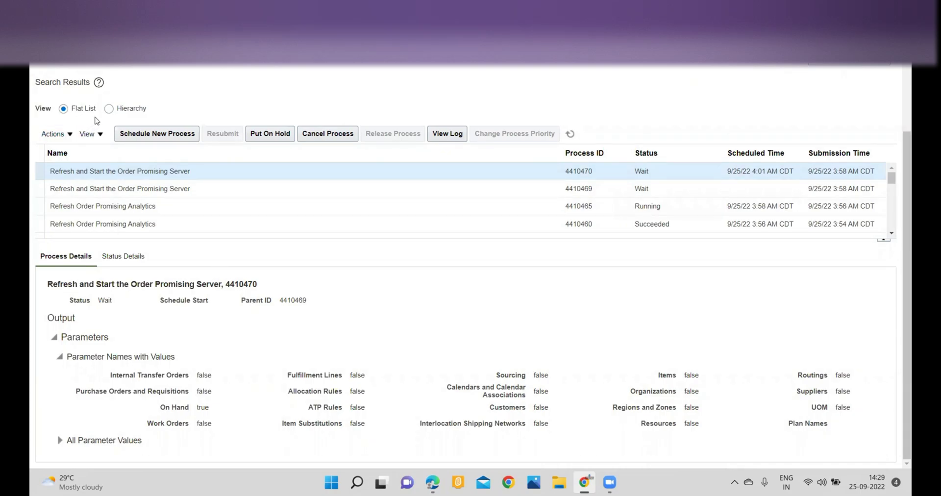
Step: In hierarchy view, compare child 4410470 and parent 4410469 details, then bring up the parent's actions
{"action": "left_click", "coordinate": [108, 109]}
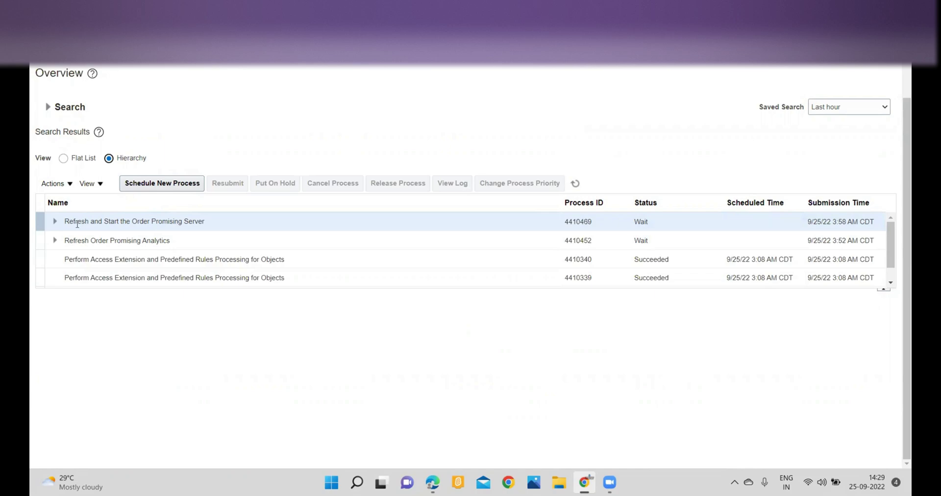
{"action": "left_click", "coordinate": [55, 224]}
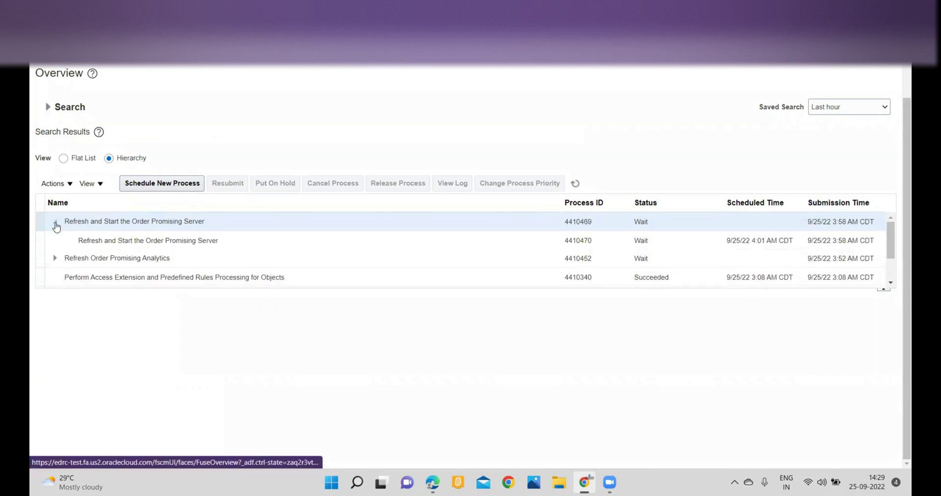
{"action": "left_click", "coordinate": [161, 241]}
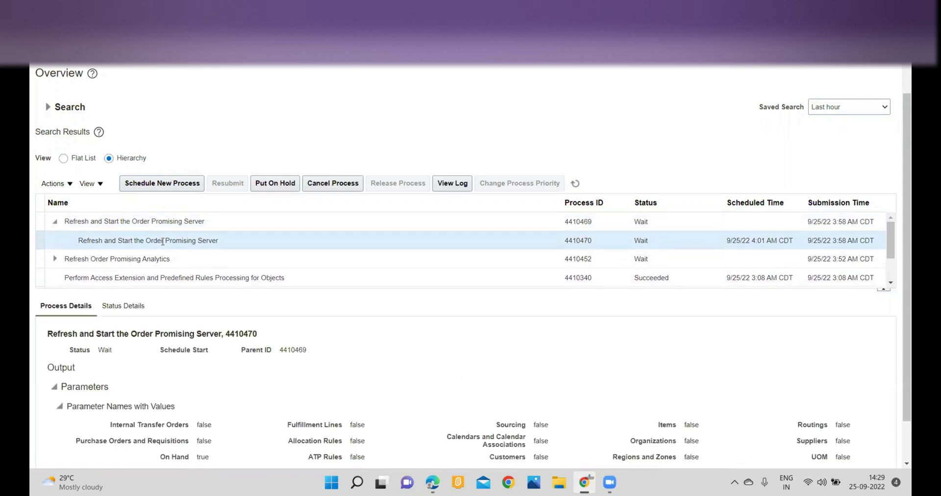
{"action": "left_click", "coordinate": [156, 223]}
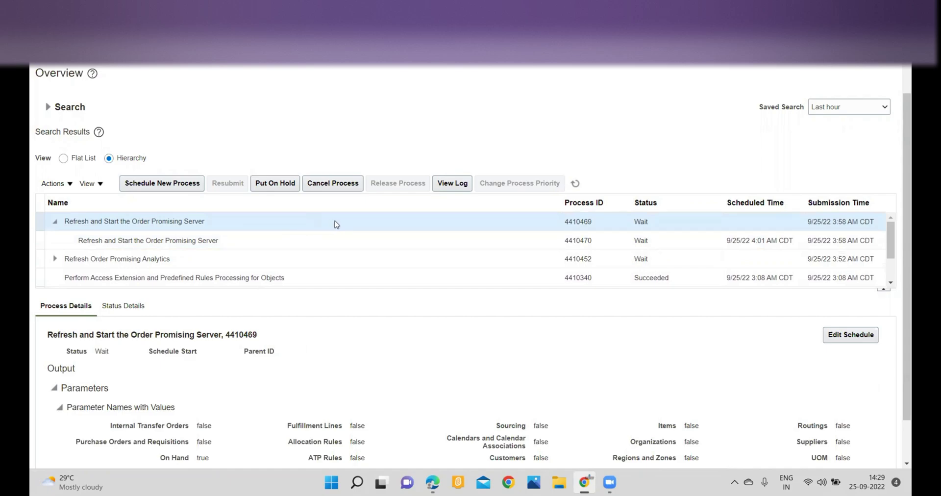
{"action": "left_click", "coordinate": [246, 241]}
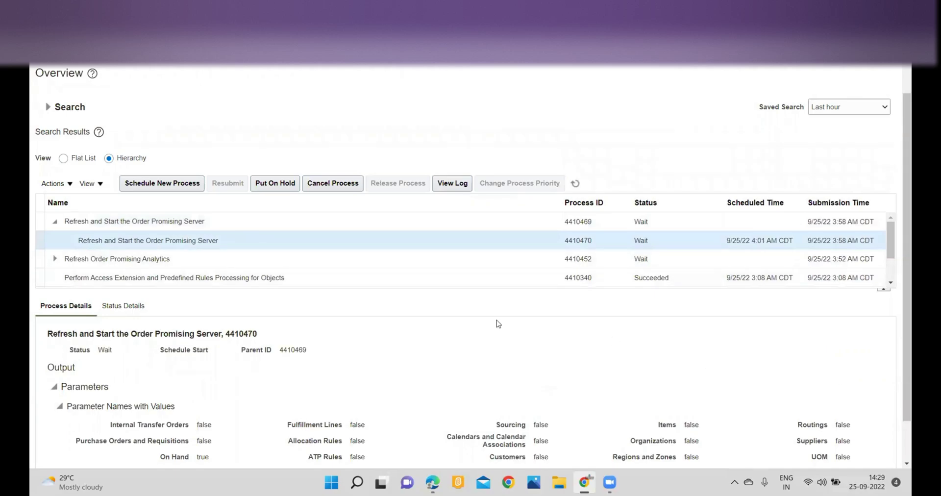
{"action": "left_click", "coordinate": [266, 220]}
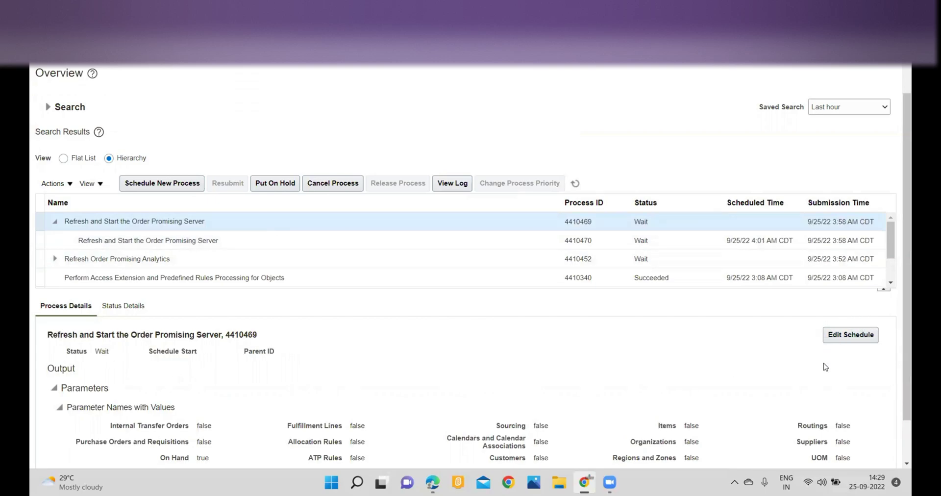
{"action": "left_click", "coordinate": [66, 185]}
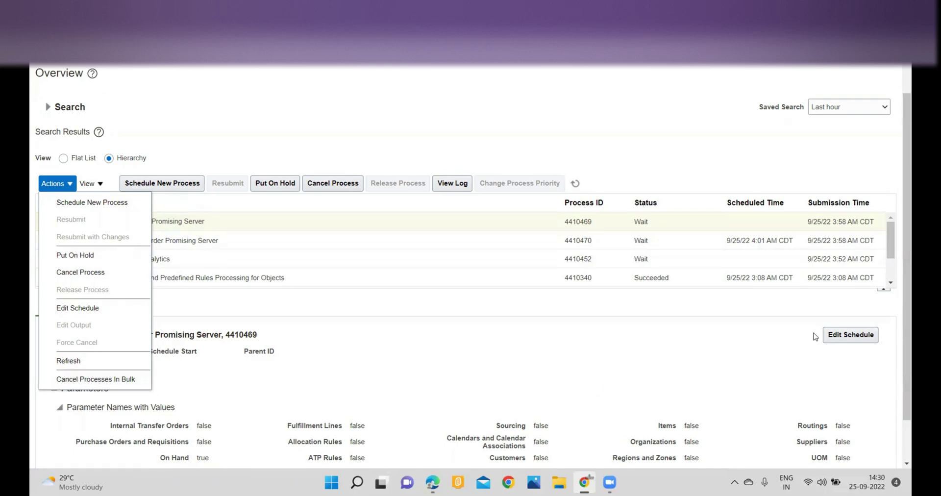
Step: Edit job 4410469's schedule to recur every 2 minutes instead of 3
{"action": "left_click", "coordinate": [726, 373]}
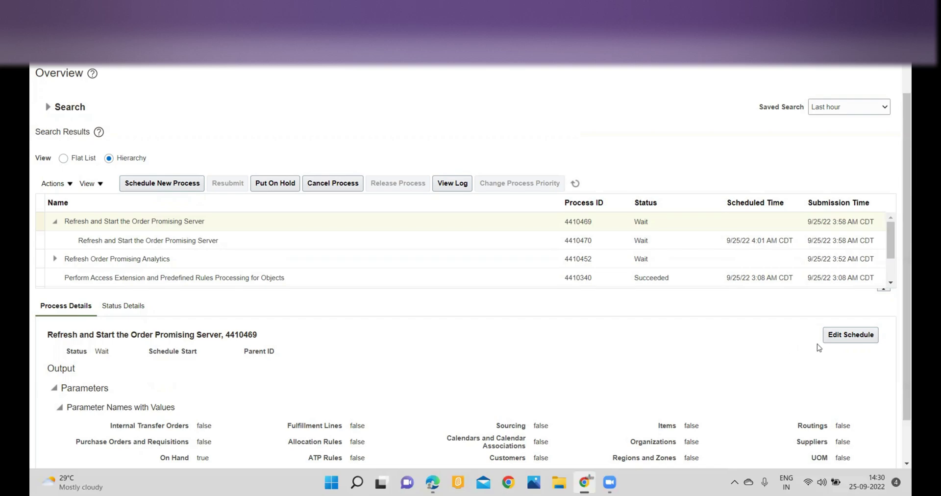
{"action": "left_click", "coordinate": [839, 336]}
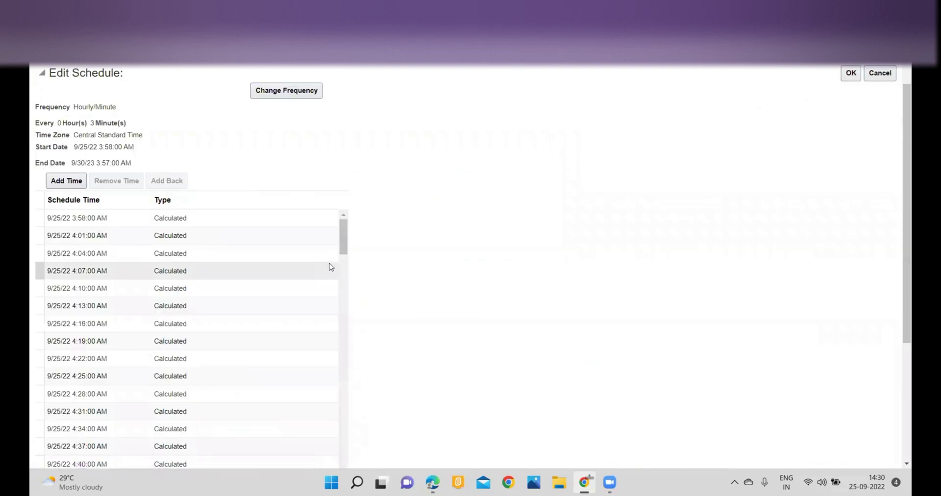
{"action": "left_click", "coordinate": [280, 94]}
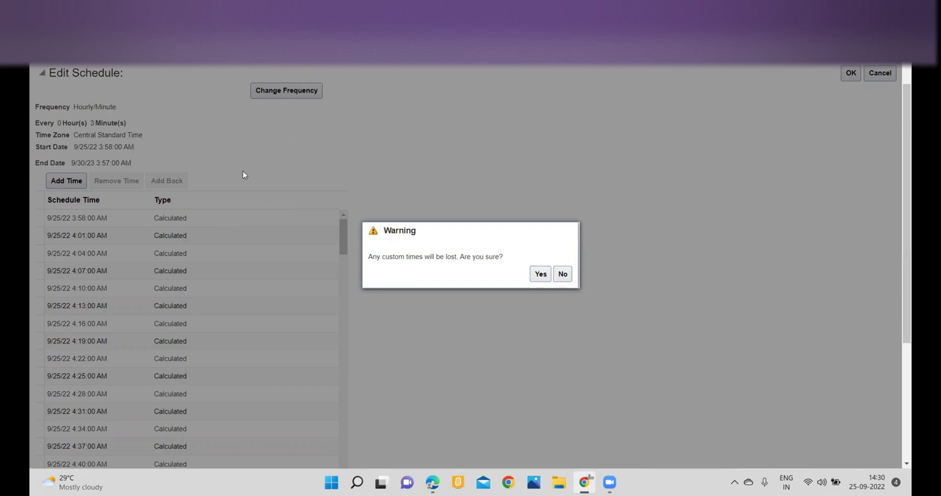
{"action": "left_click", "coordinate": [540, 274]}
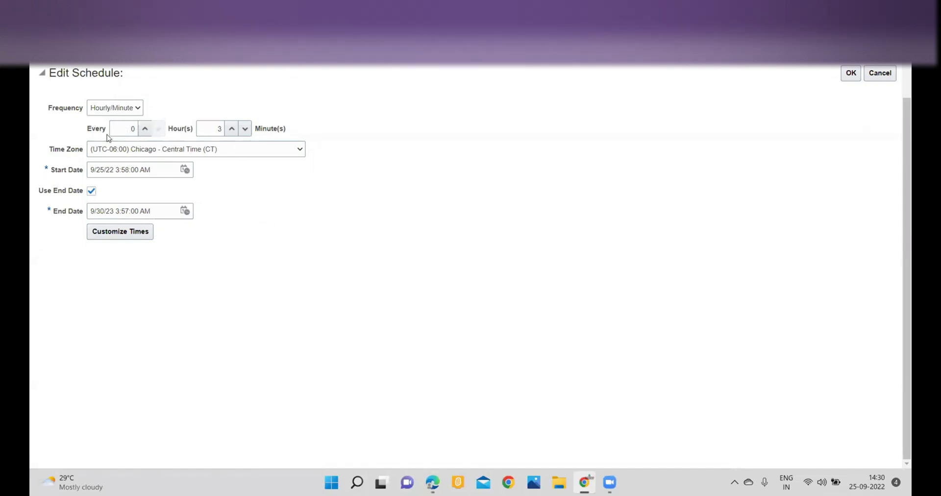
{"action": "left_click", "coordinate": [245, 129]}
{"action": "left_click", "coordinate": [850, 73]}
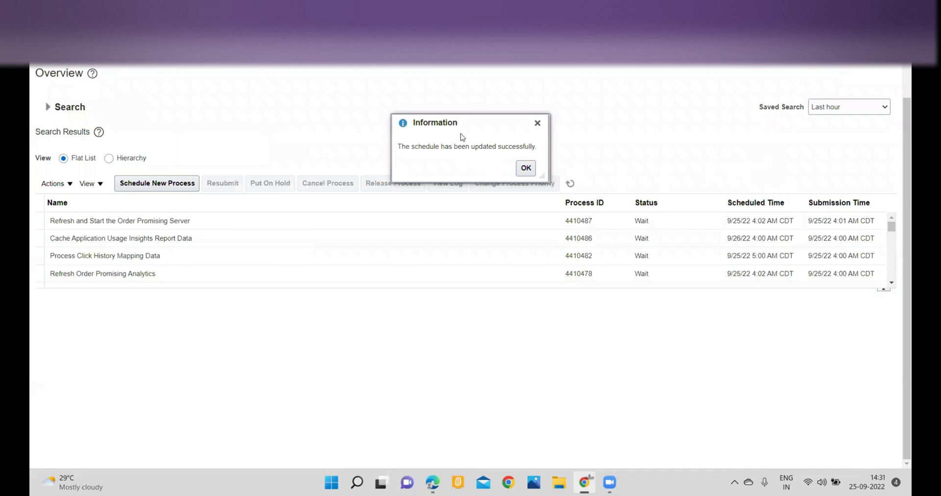
Step: Dismiss the update message, show results as a hierarchy, and reopen parent job 4410469's schedule
{"action": "left_click", "coordinate": [517, 172]}
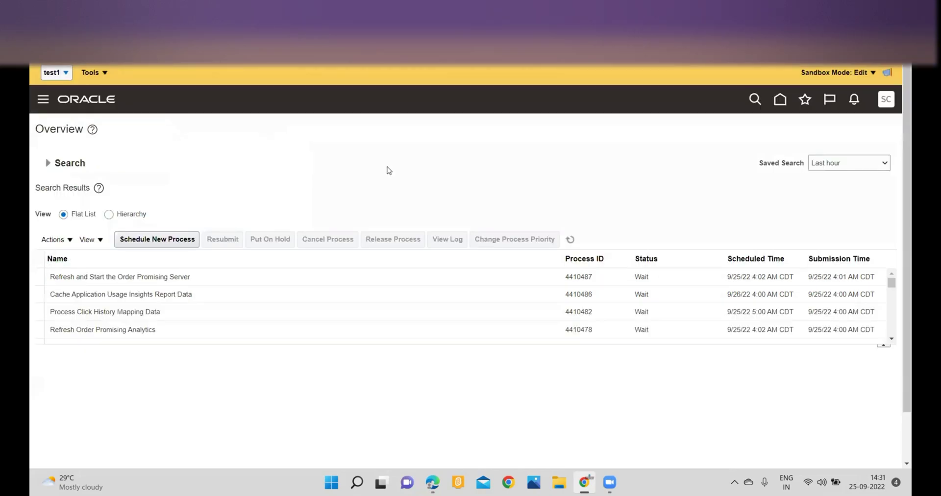
{"action": "left_click", "coordinate": [109, 216]}
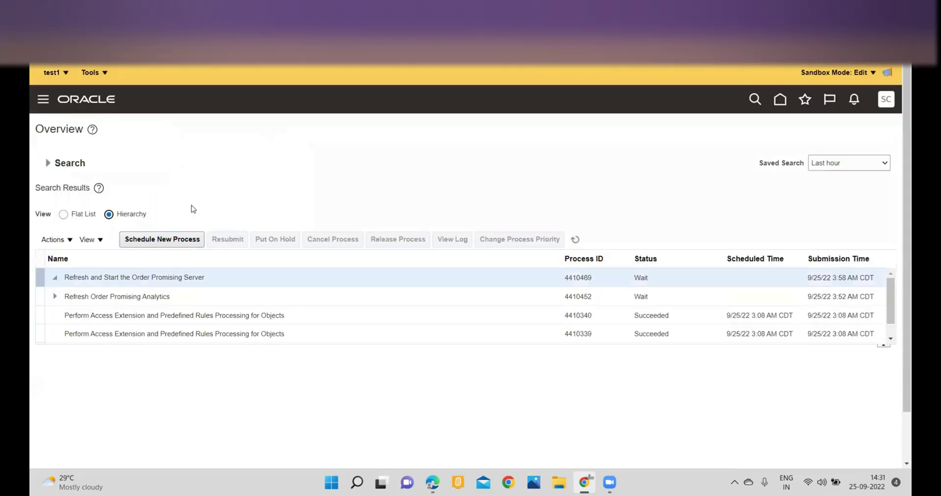
{"action": "left_click", "coordinate": [55, 277]}
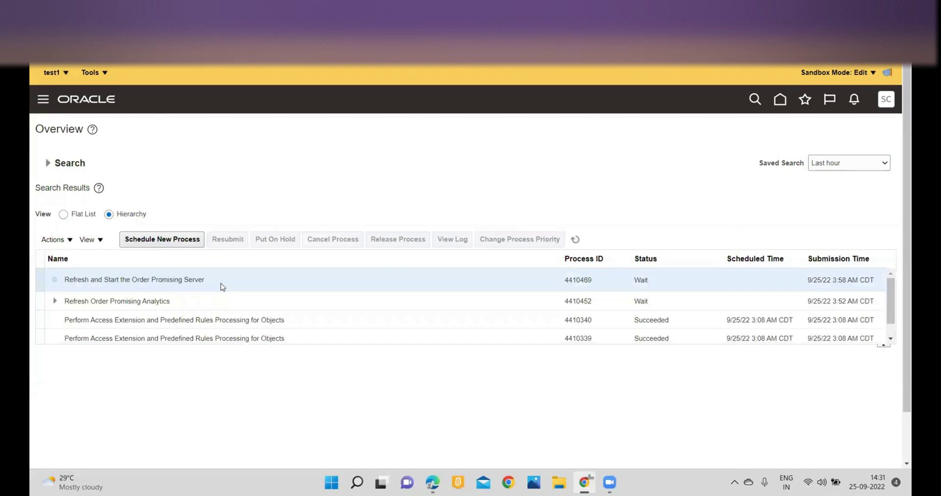
{"action": "scroll", "coordinate": [223, 280], "scroll_direction": "down", "scroll_amount": 3}
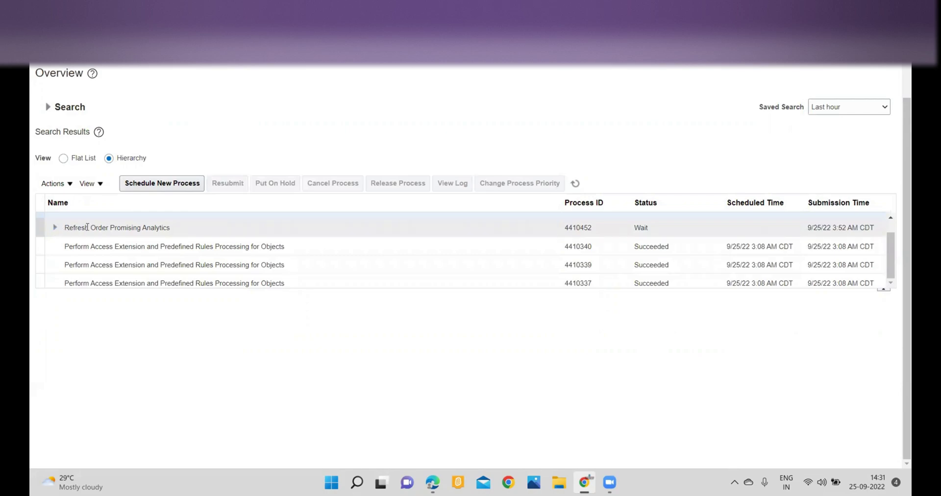
{"action": "scroll", "coordinate": [55, 227], "scroll_direction": "up", "scroll_amount": 5}
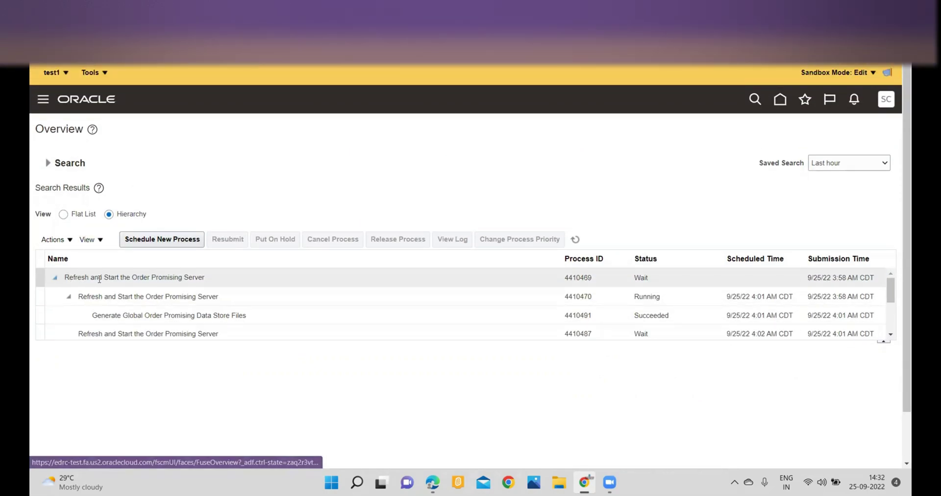
{"action": "left_click", "coordinate": [191, 277]}
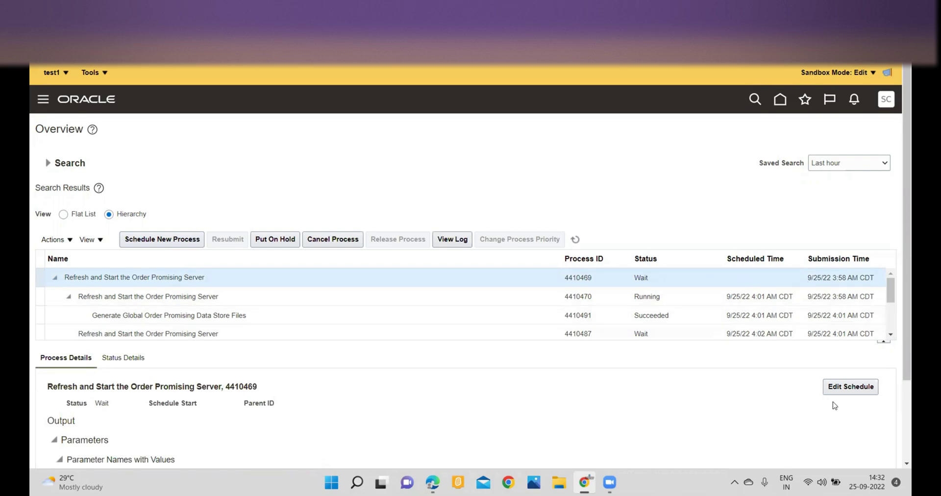
{"action": "left_click", "coordinate": [851, 389]}
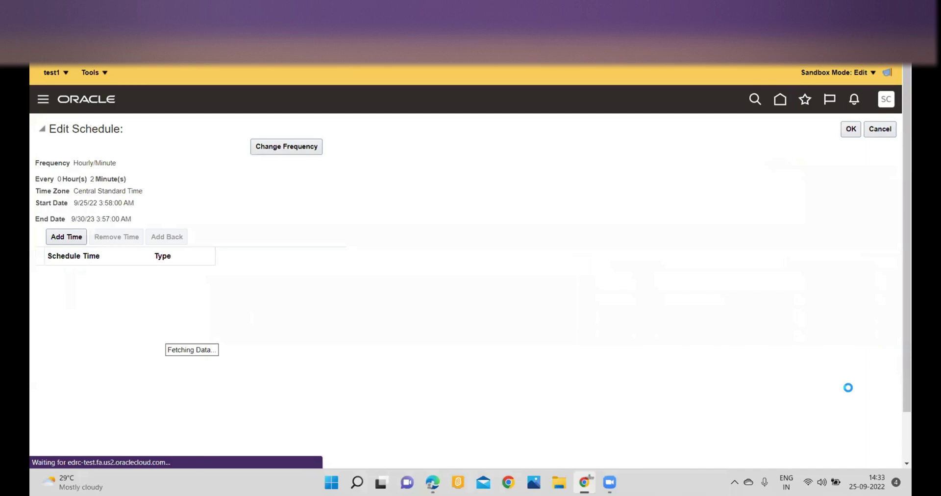
Step: Change job 4410469's recurrence from every 2 minutes to every 1 minute
{"action": "left_click", "coordinate": [289, 149]}
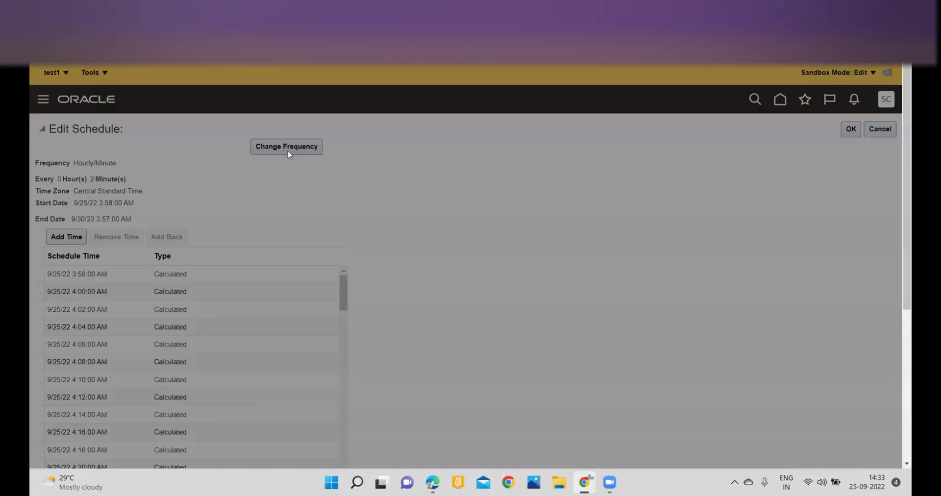
{"action": "left_click", "coordinate": [539, 272]}
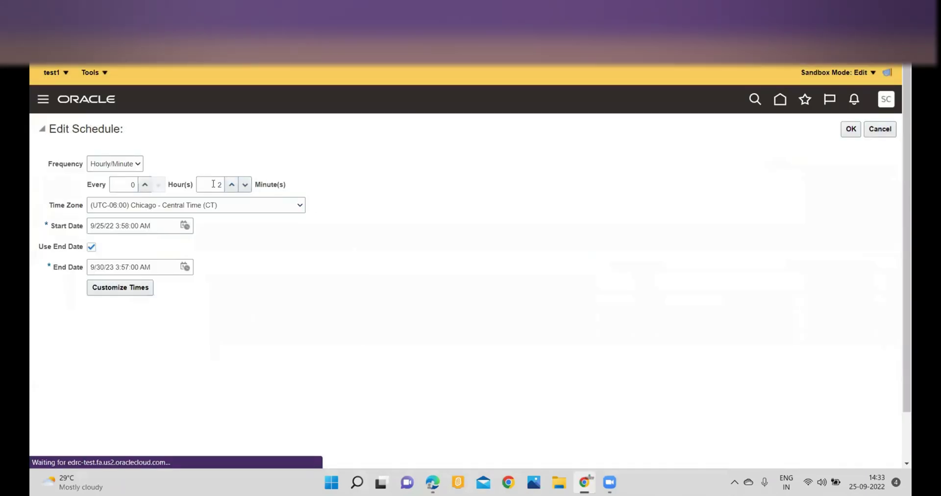
{"action": "left_click", "coordinate": [244, 185]}
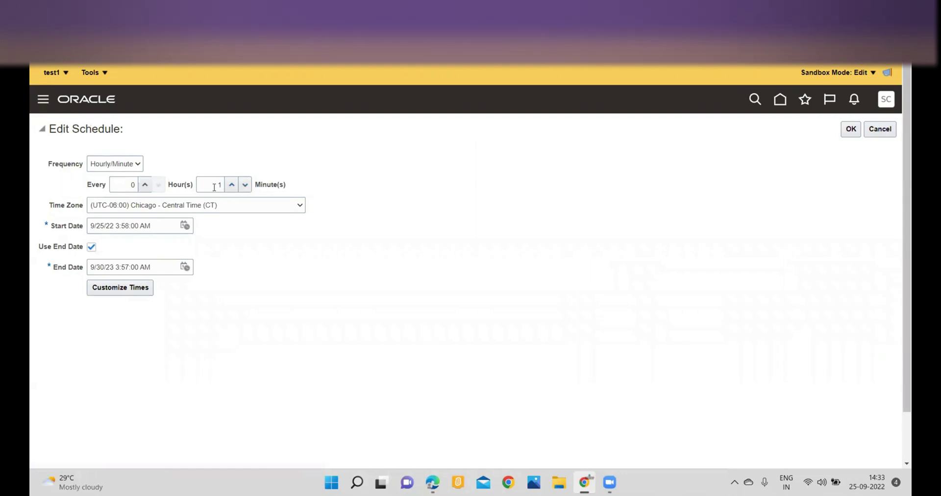
{"action": "left_click", "coordinate": [855, 134]}
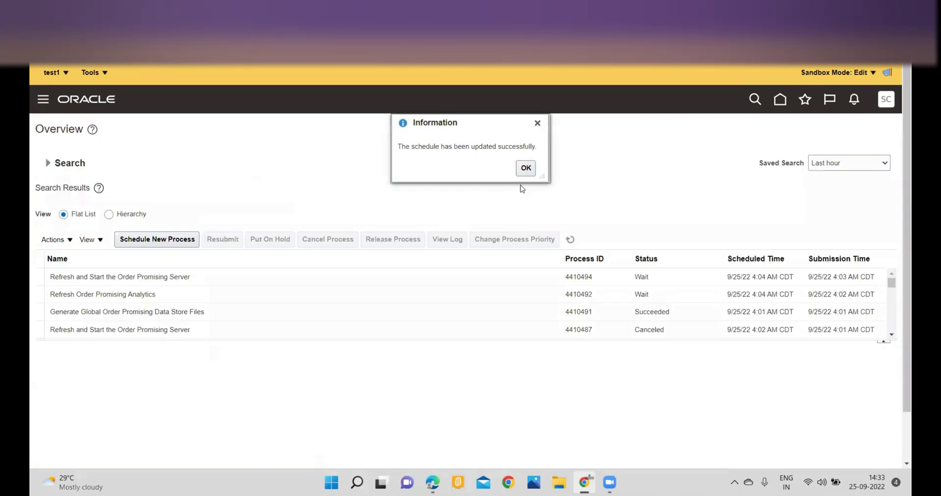
{"action": "left_click", "coordinate": [524, 168]}
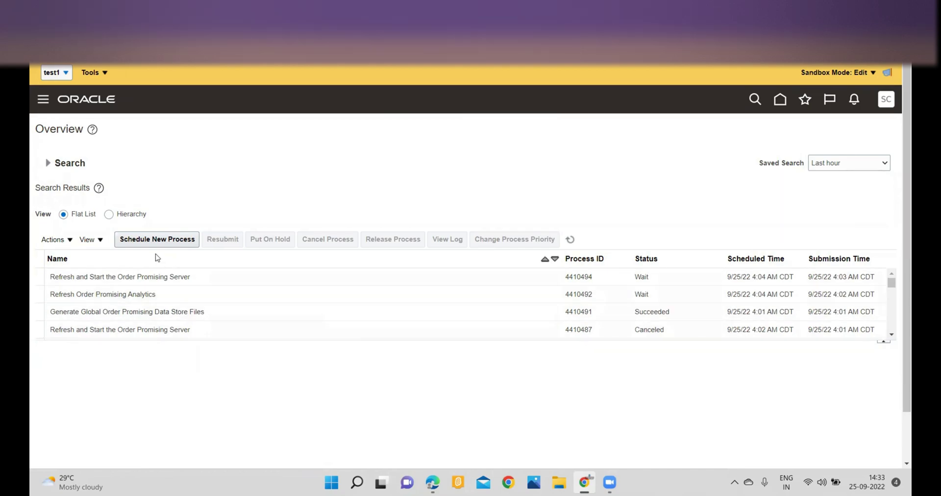
Step: Show results as a hierarchy and select new run 4410494 under parent job 4410469
{"action": "left_click", "coordinate": [111, 215]}
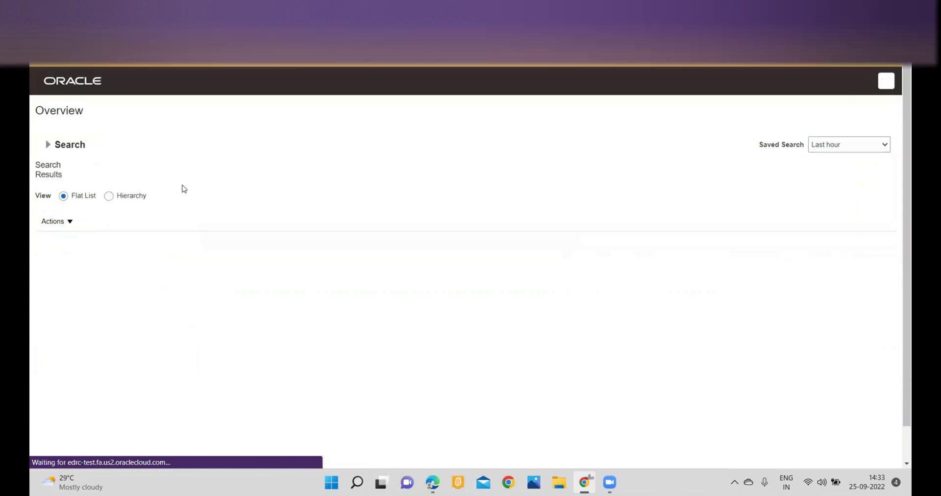
{"action": "left_click", "coordinate": [108, 214]}
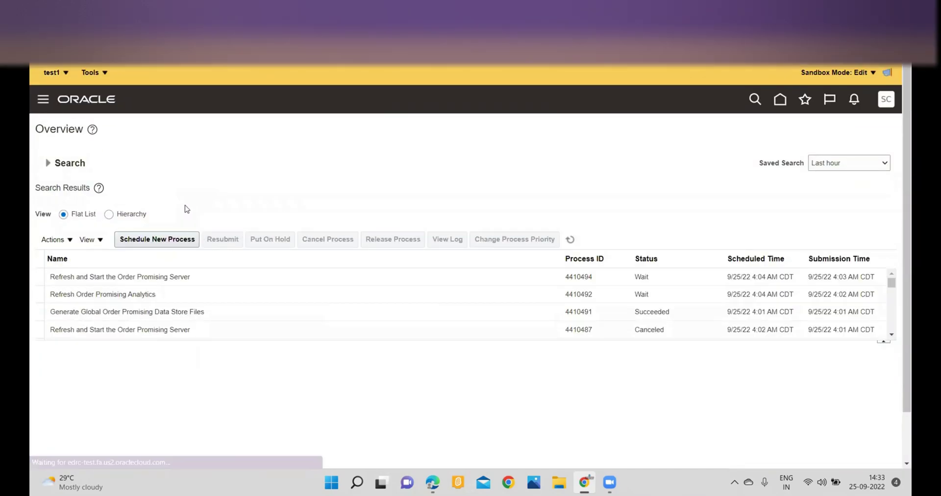
{"action": "left_click", "coordinate": [206, 277]}
{"action": "left_click", "coordinate": [130, 212]}
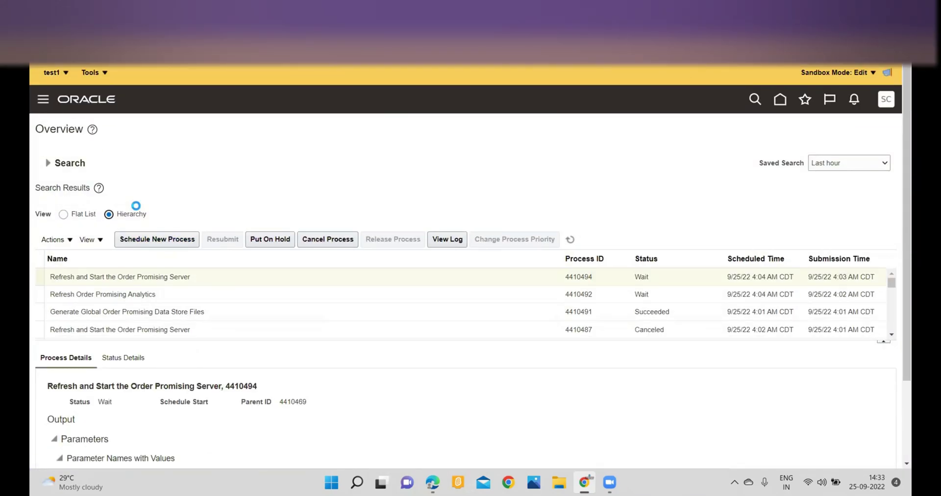